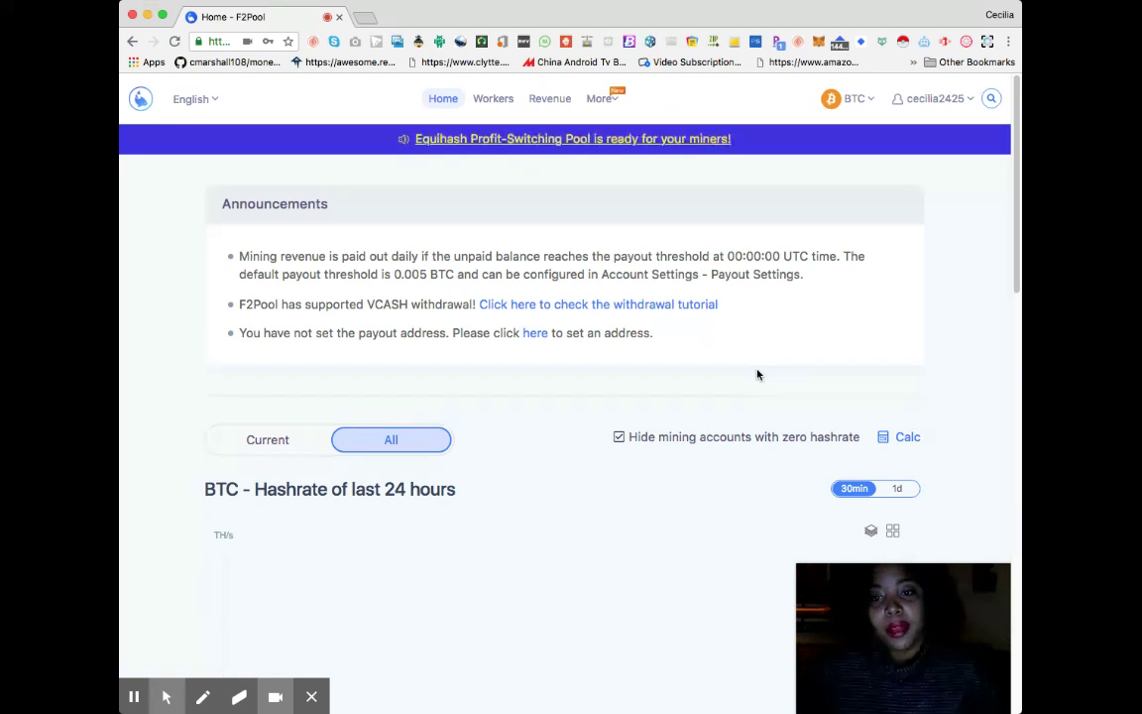
Step: Follow the announcement's 'here' link to open the BTC payout address settings under Mining Accounts
left_click(538, 336)
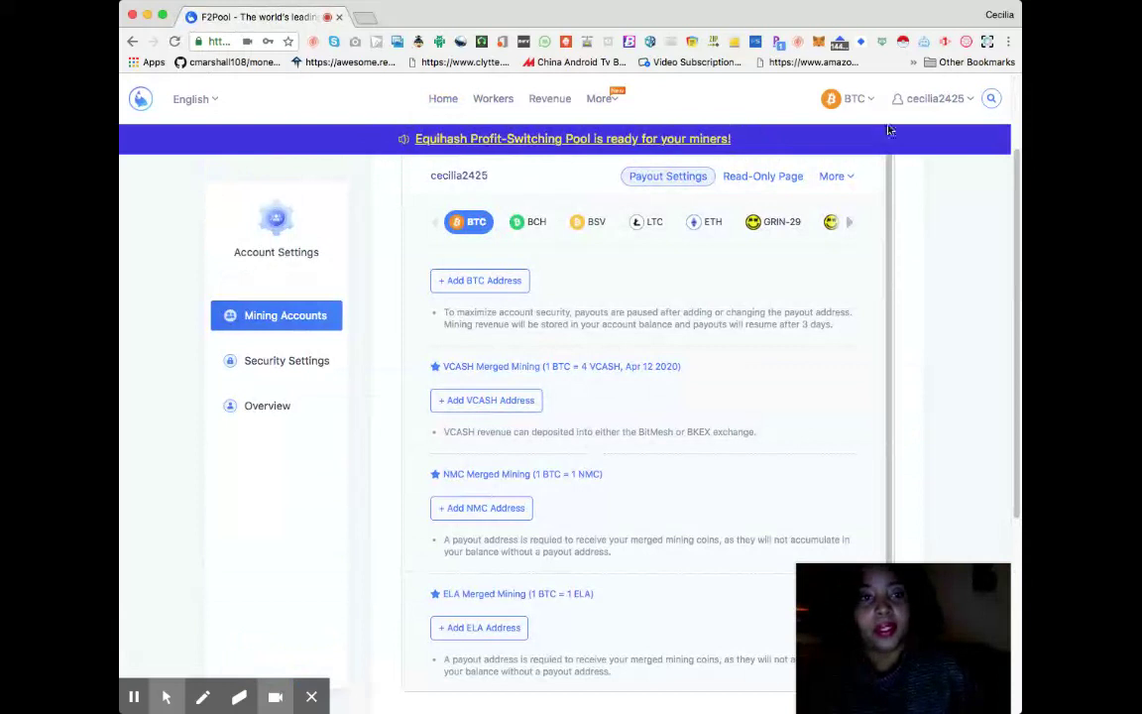
Step: Open the account's mining account page from the username menu, then return to the Home dashboard
left_click(934, 101)
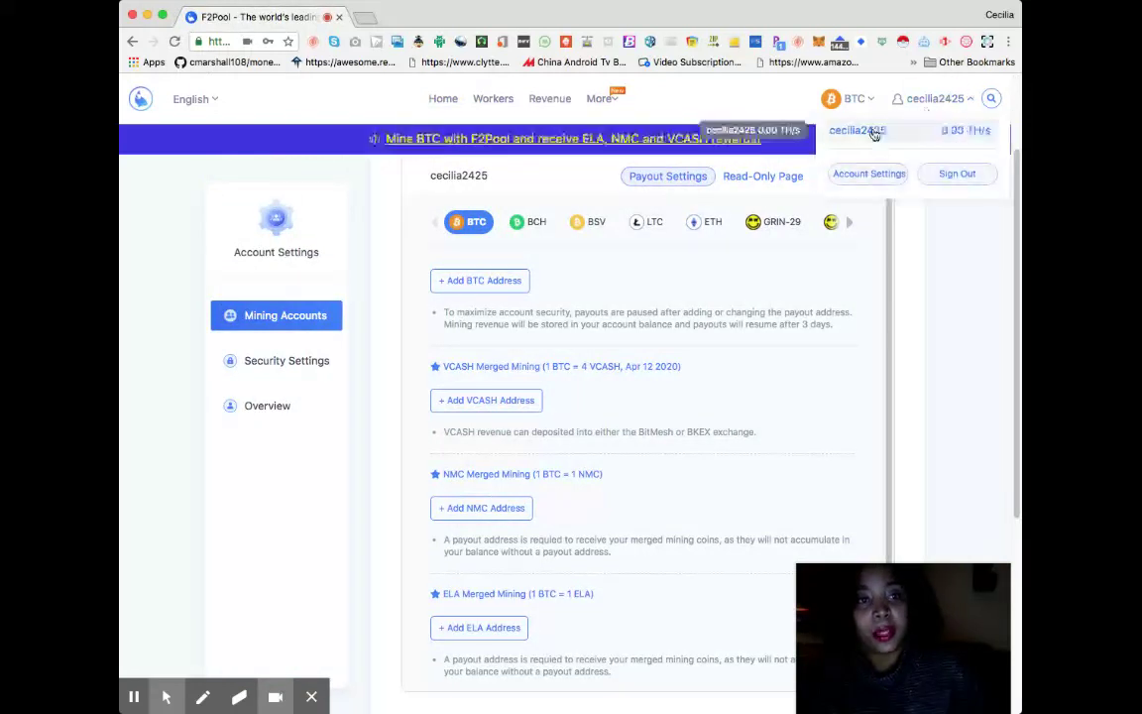
left_click(903, 175)
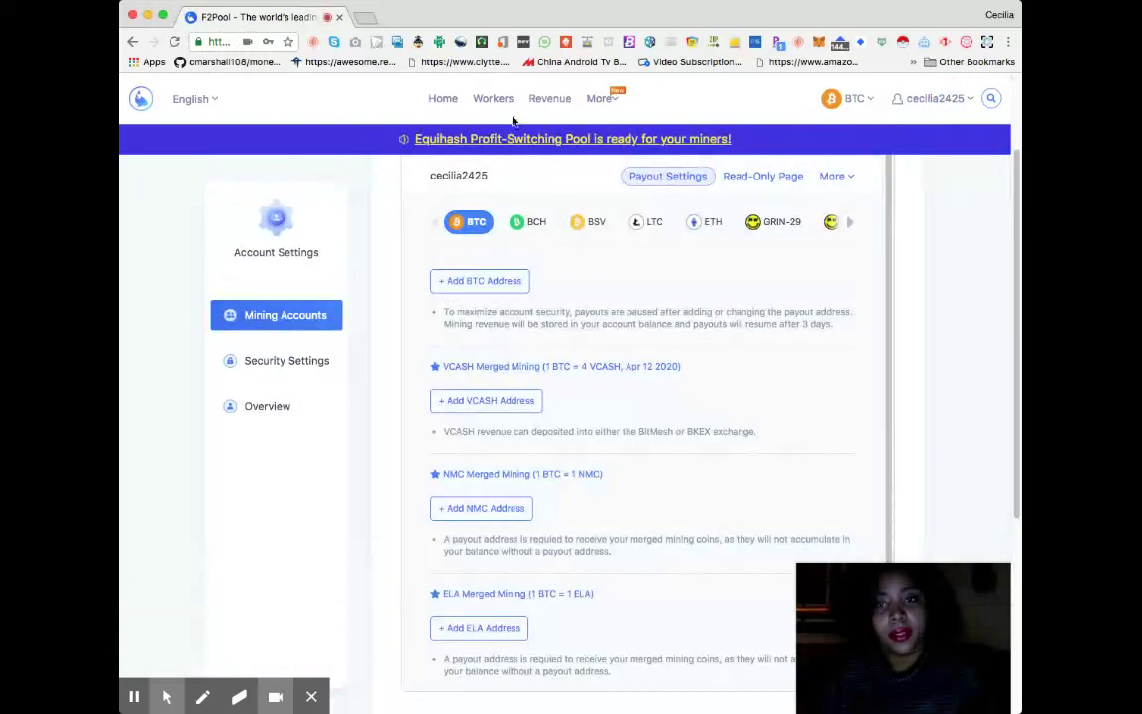
left_click(444, 103)
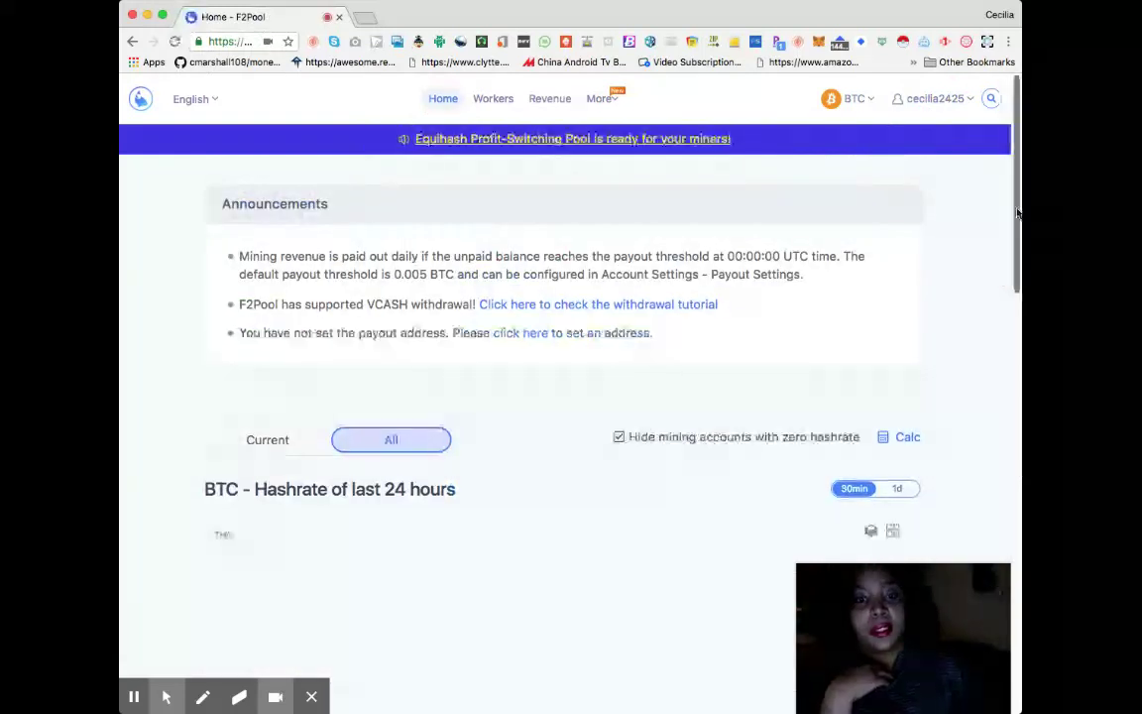
Step: Scroll to Mining Accounts and switch BTC Revenue to show paid and unpaid amounts
left_click_drag(1016, 213, 990, 396)
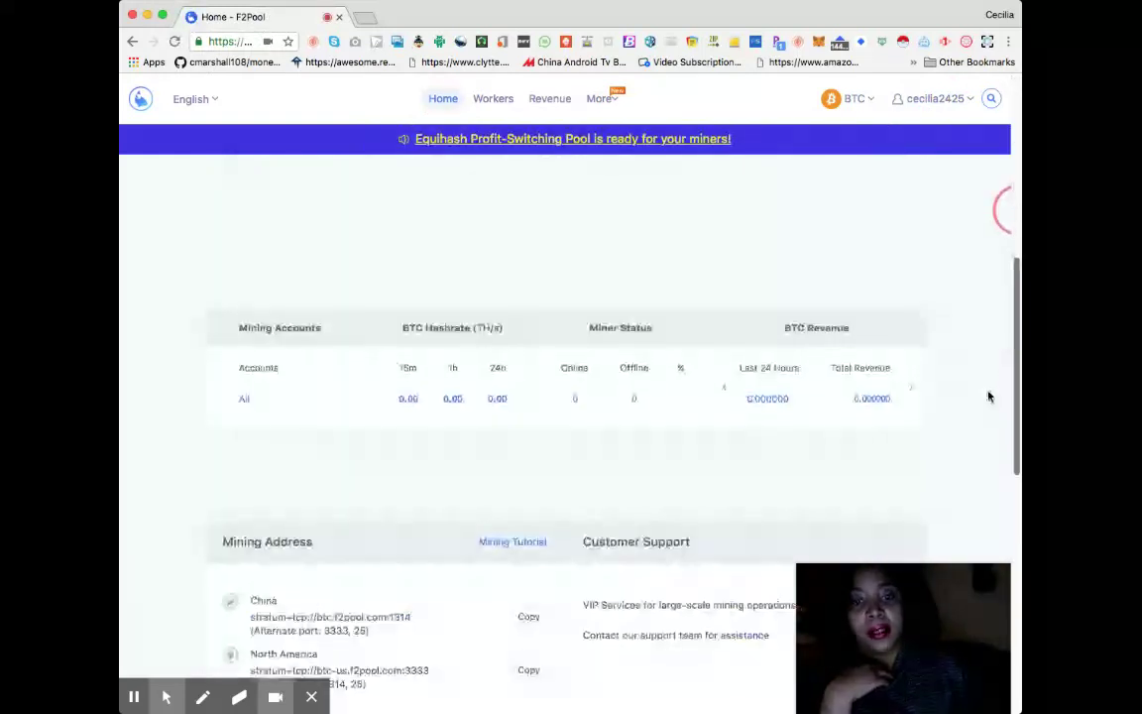
left_click(988, 396)
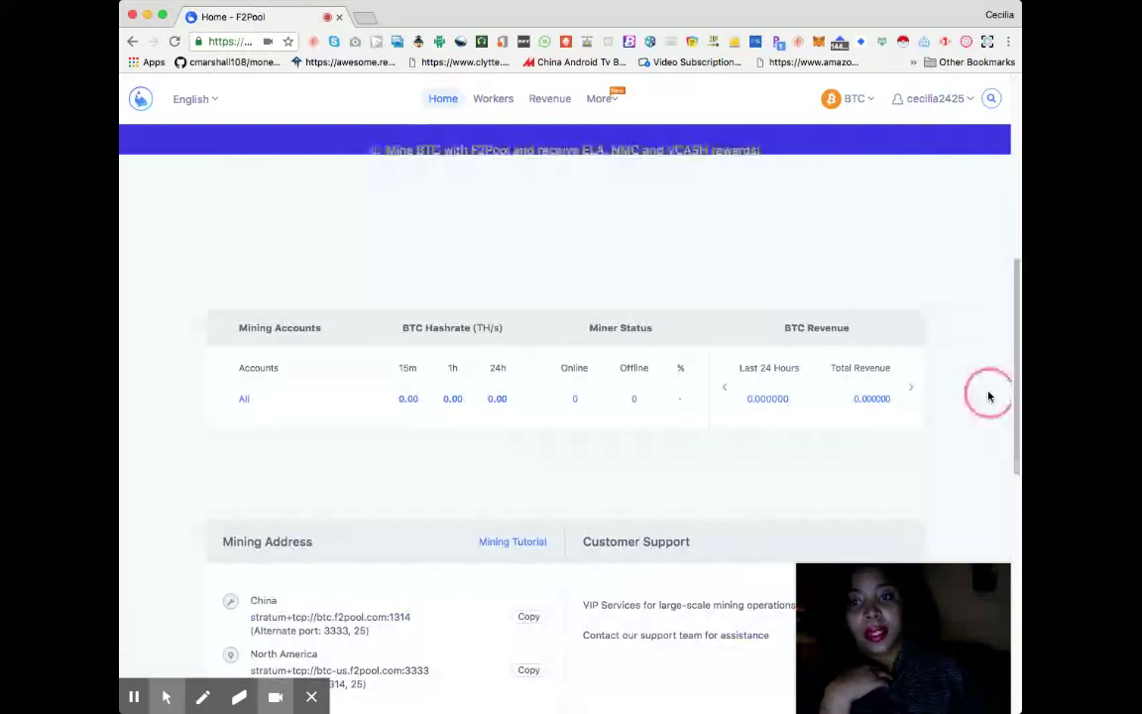
left_click(911, 383)
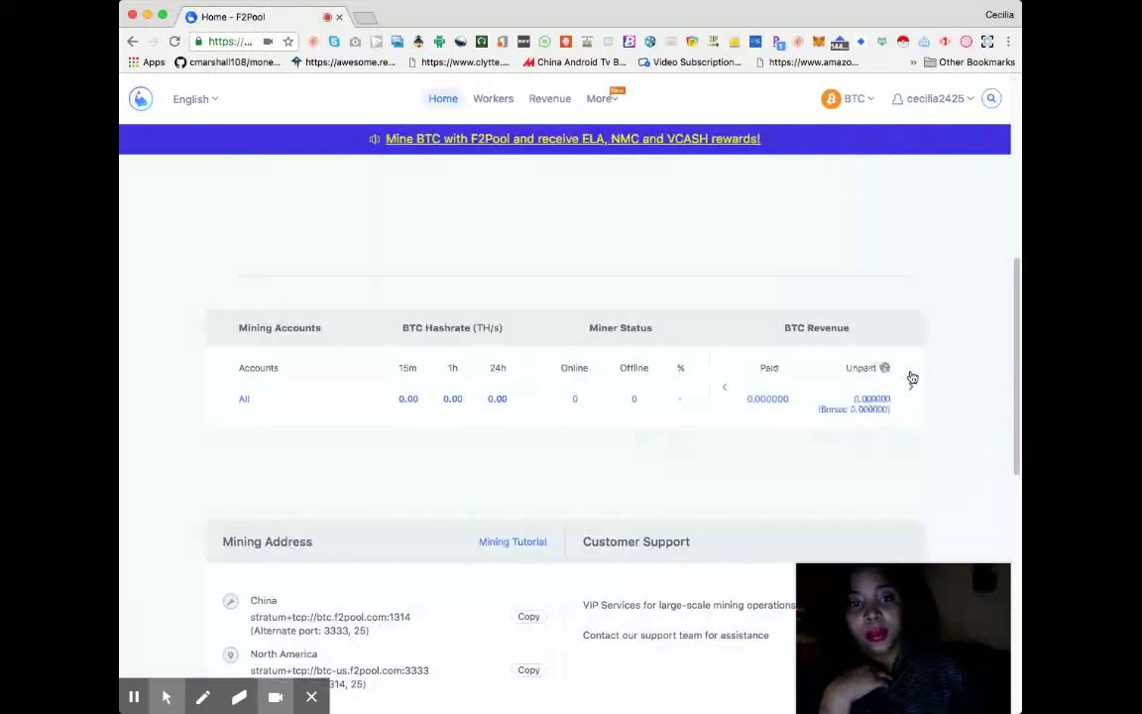
left_click(1001, 344)
Step: Copy the China and North America BTC stratum mining addresses
scroll(1001, 396, "down", 2)
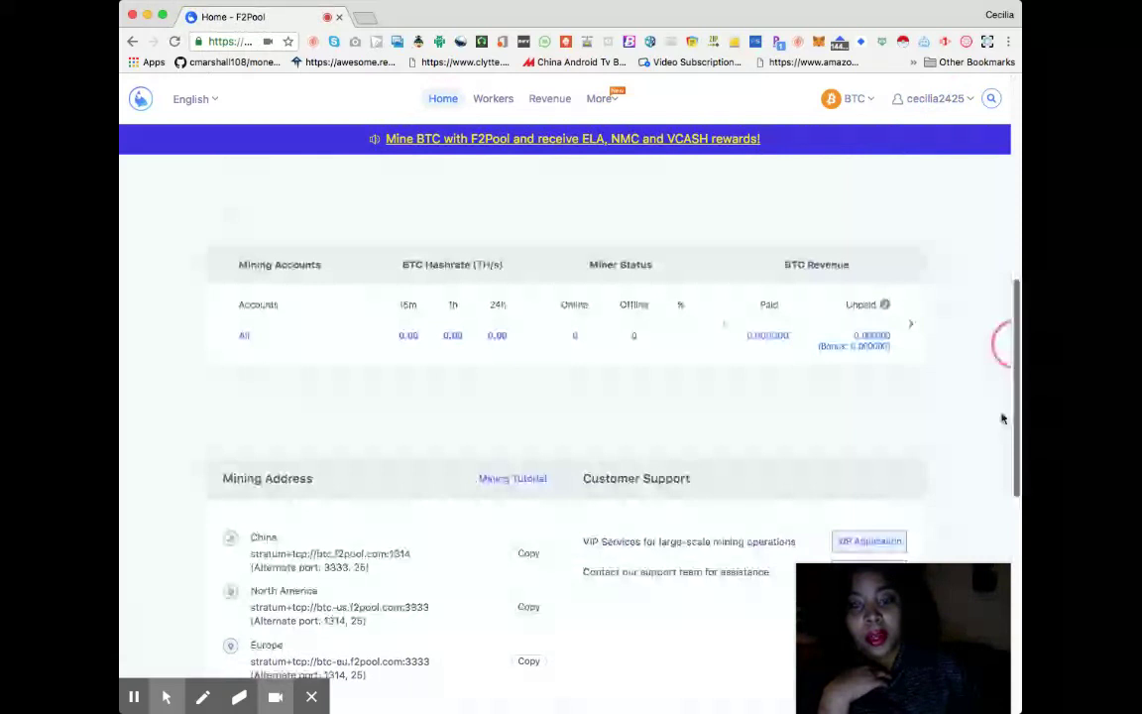
scroll(991, 446, "down", 2)
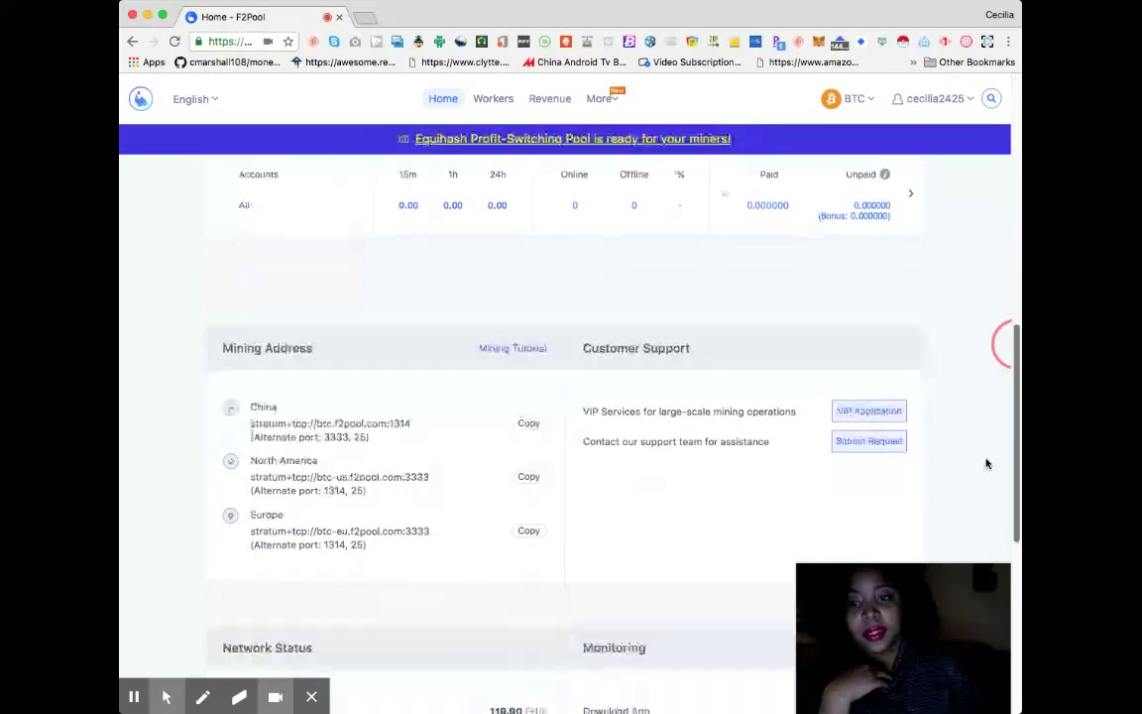
left_click(985, 462)
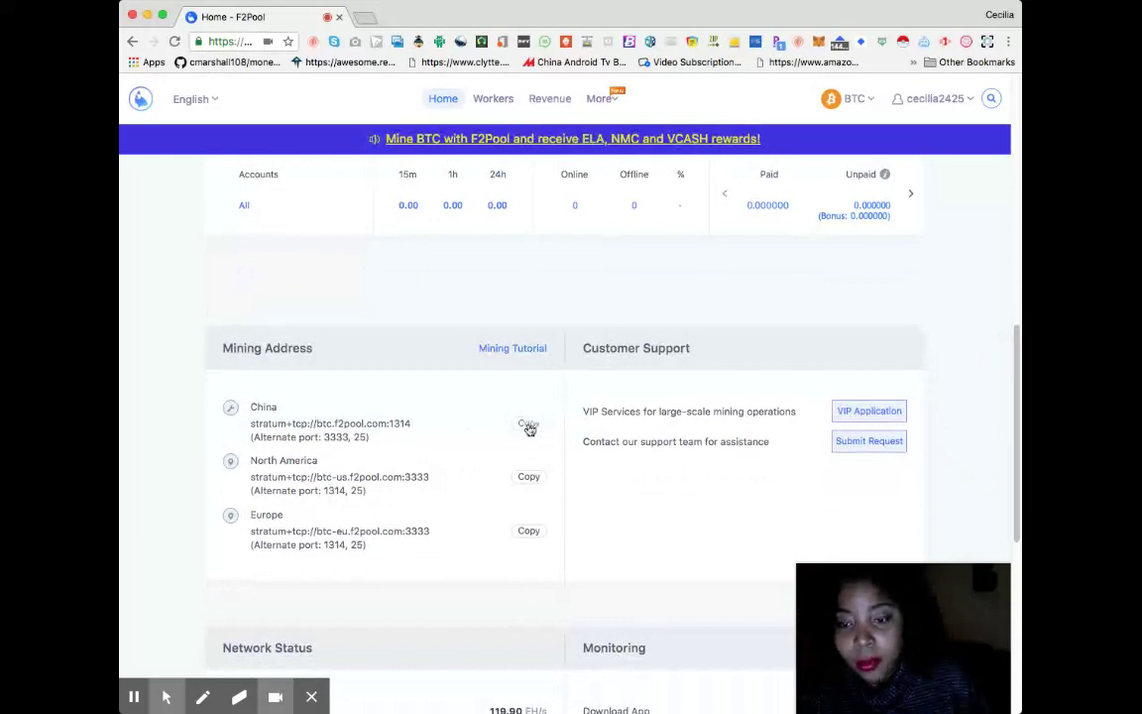
left_click(529, 425)
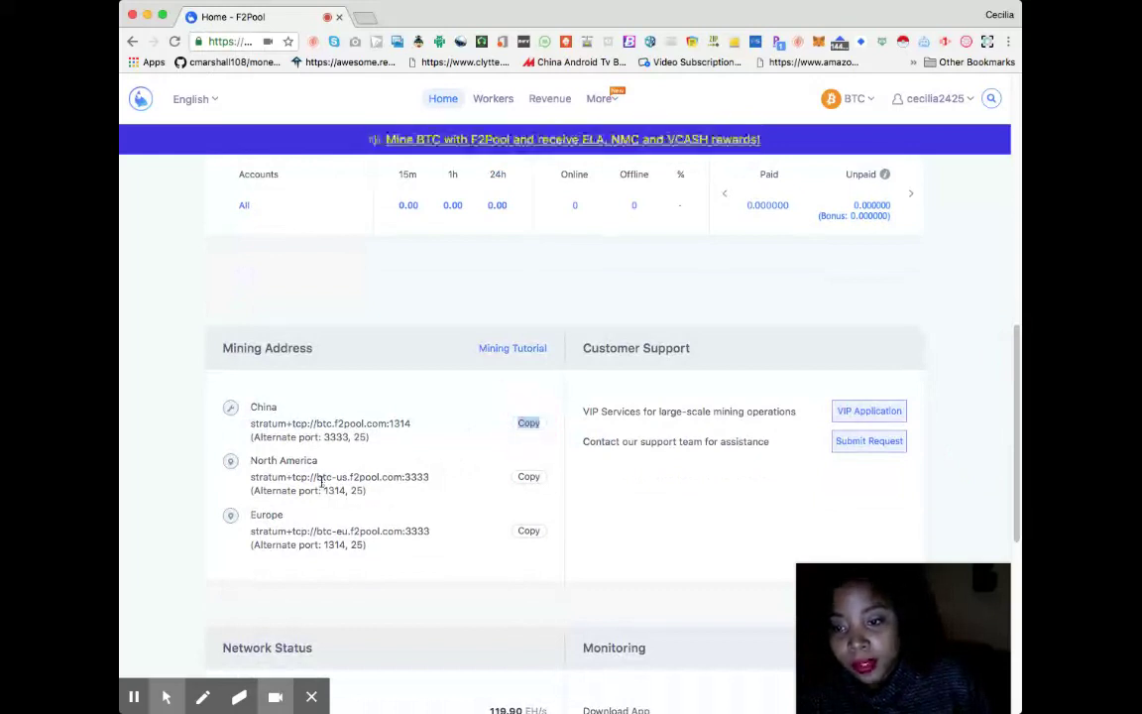
left_click(527, 480)
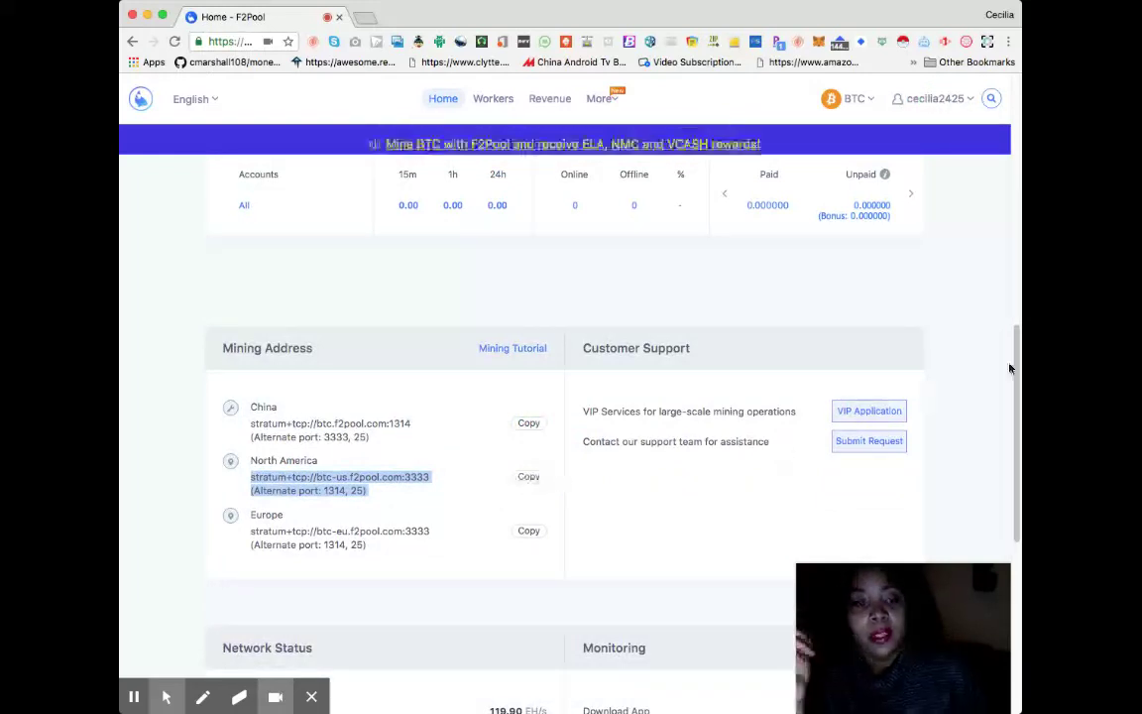
left_click_drag(1007, 369, 1000, 457)
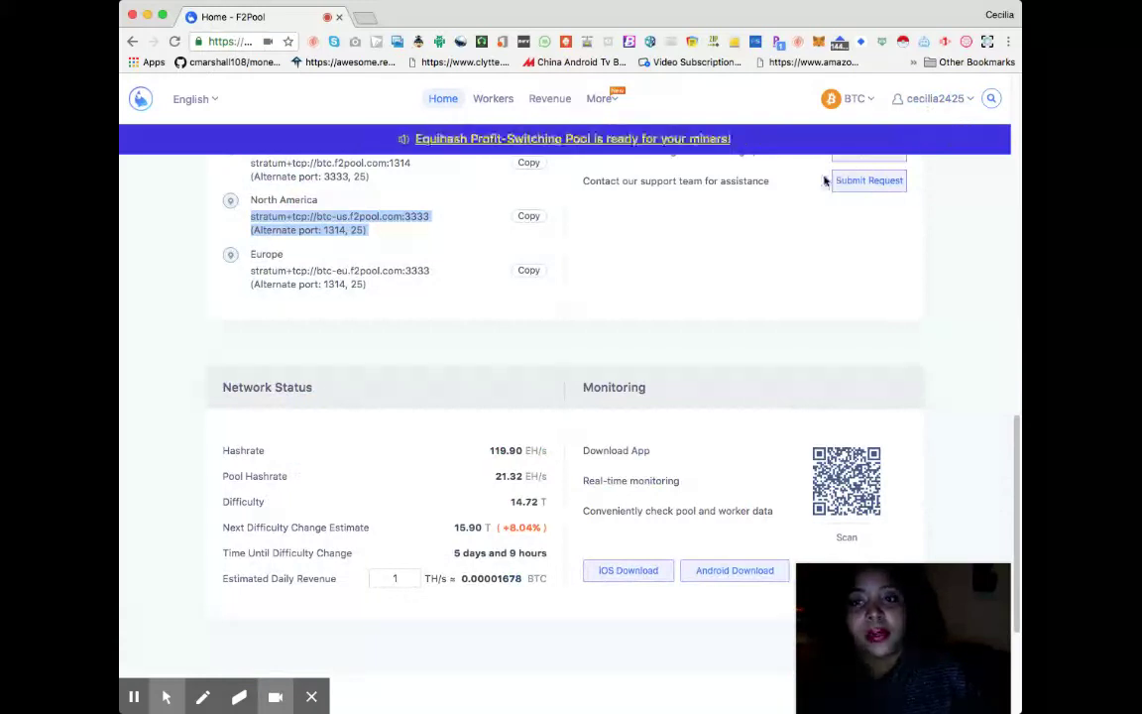
Step: Review Network Status and Monitoring down to the footer, then open the username menu at the top
scroll(1001, 417, "up", 5)
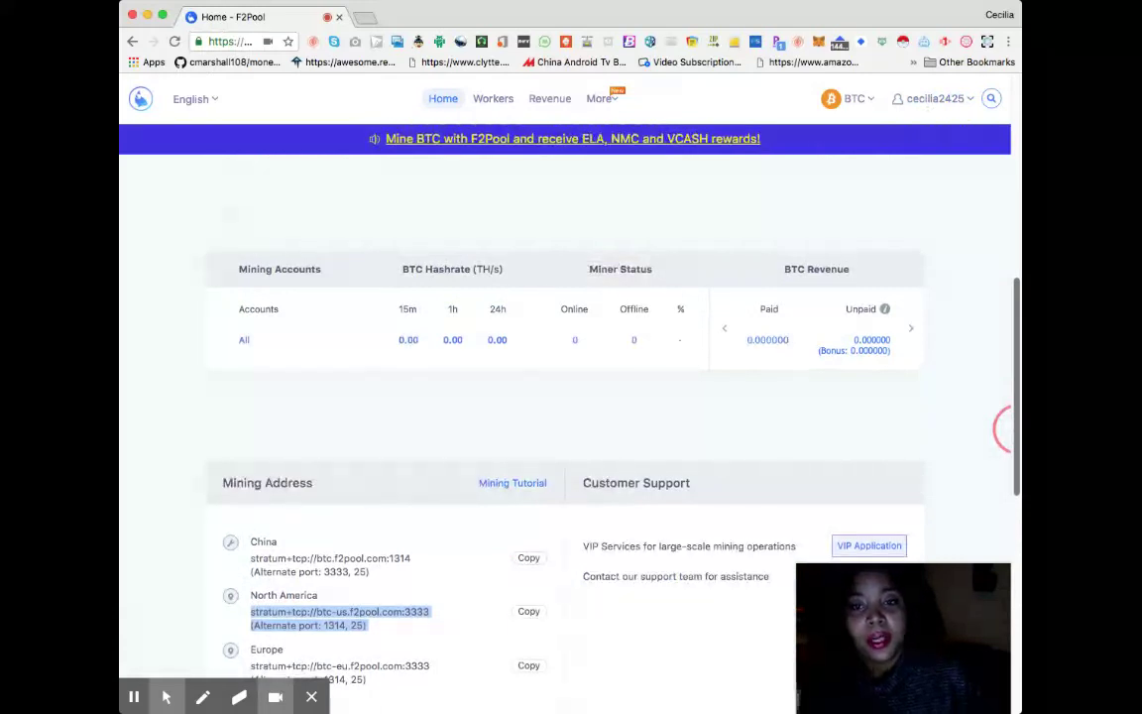
scroll(1009, 354, "down", 2)
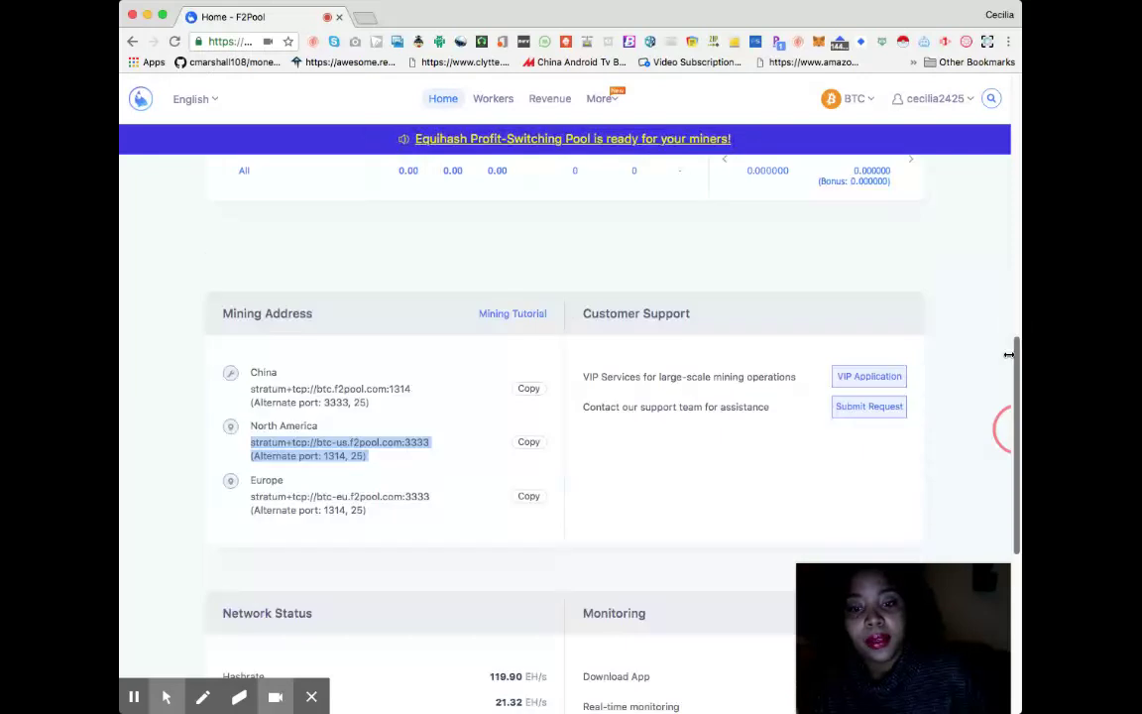
scroll(1008, 354, "down", 3)
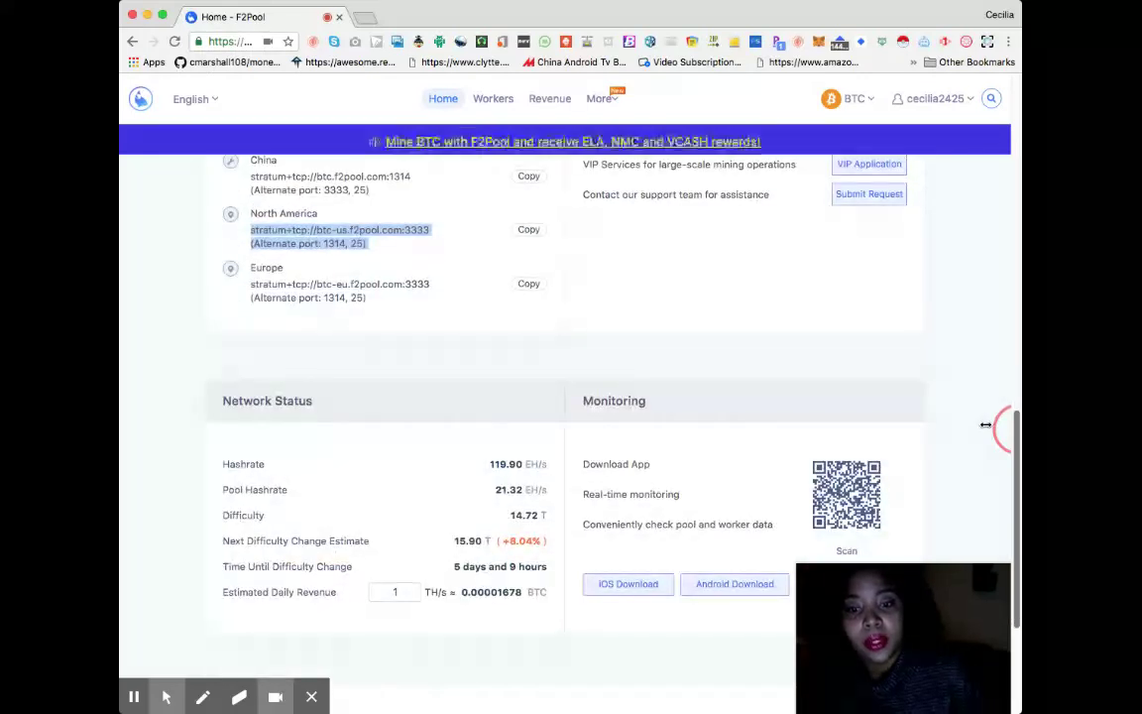
scroll(981, 436, "down", 2)
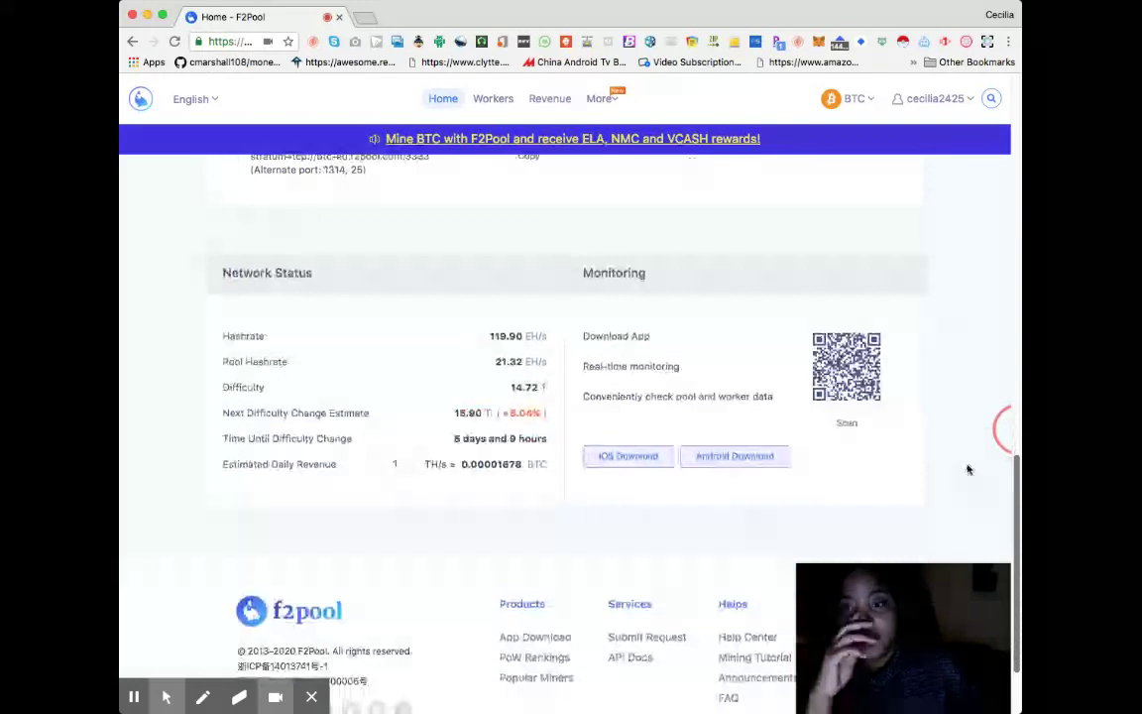
scroll(922, 425, "up", 1)
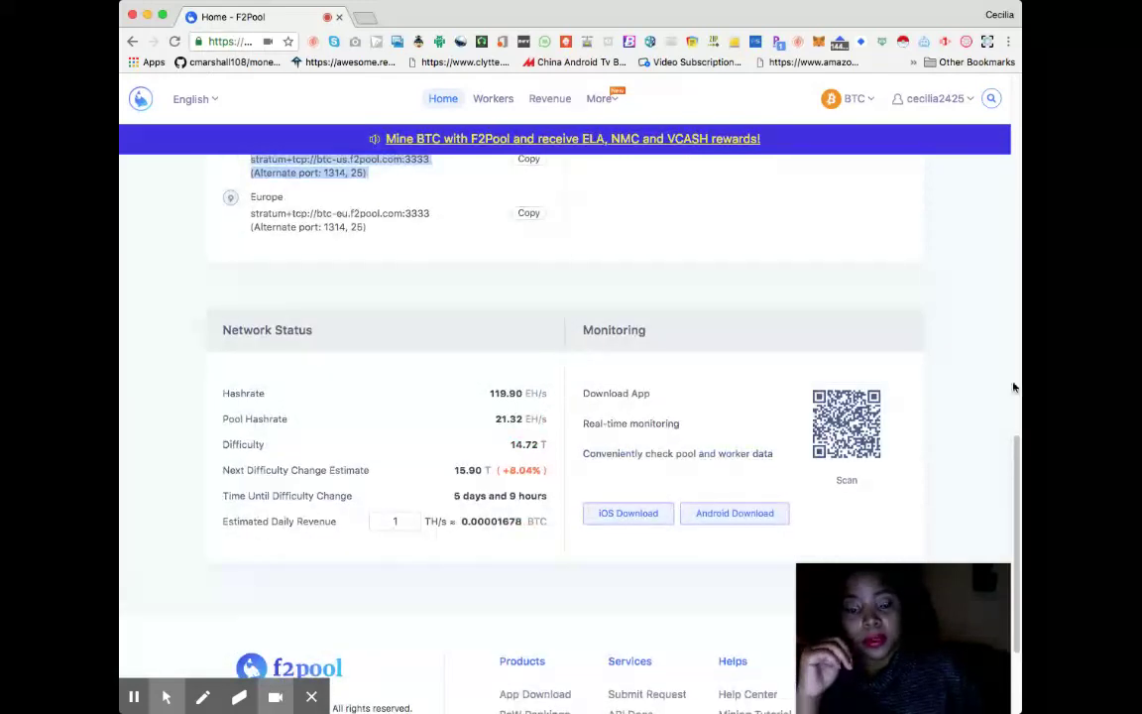
left_click_drag(1009, 441, 1012, 509)
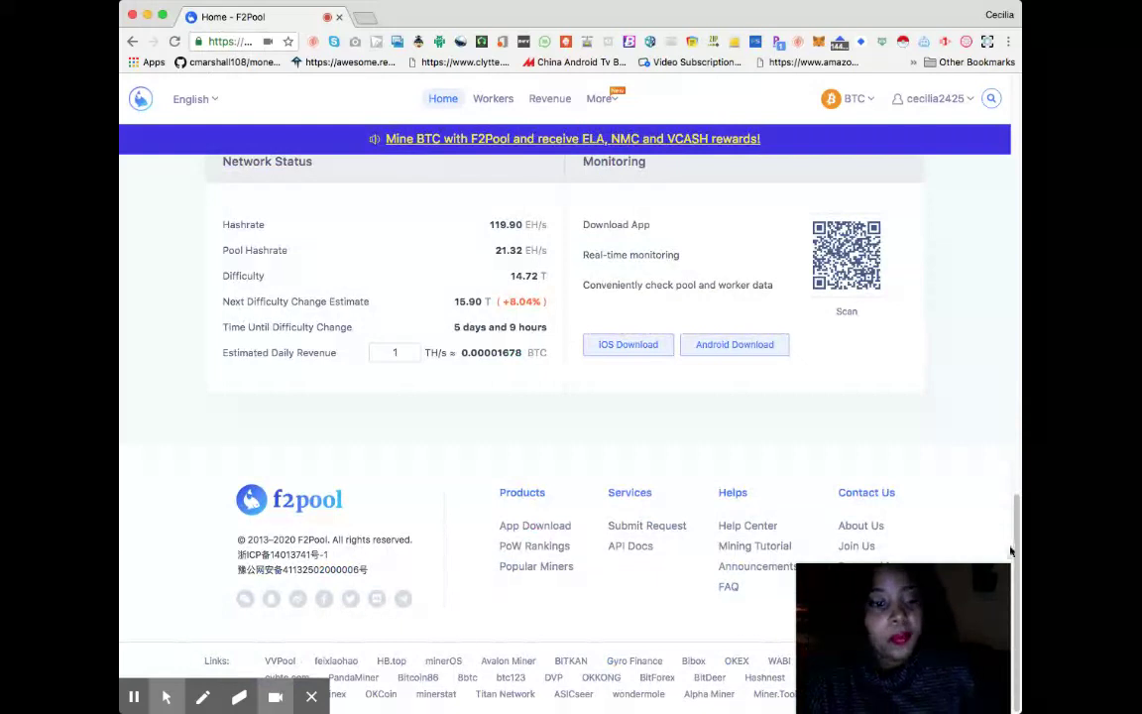
left_click_drag(1011, 551, 1008, 117)
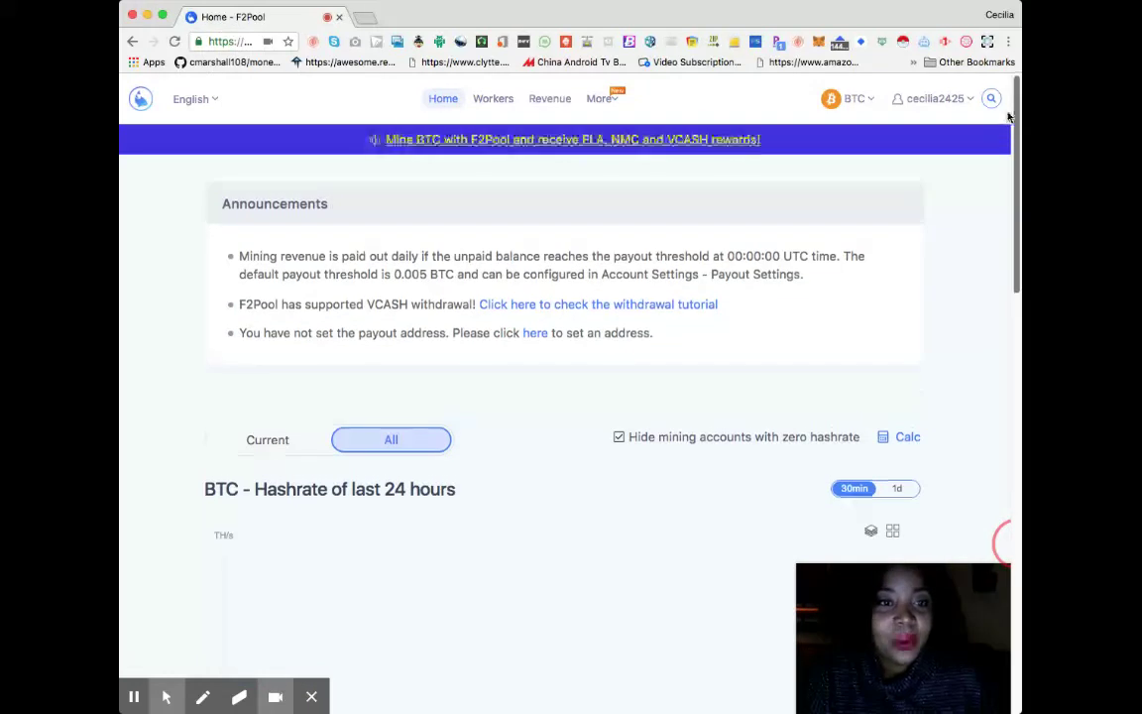
left_click(969, 106)
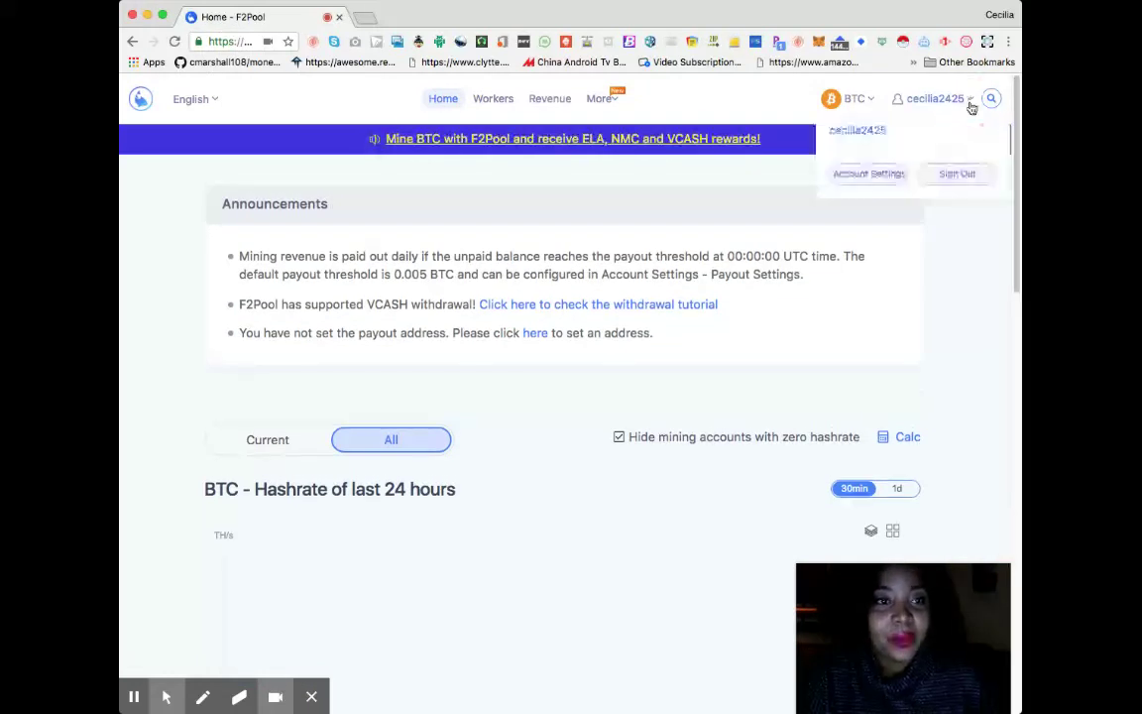
Step: Go to the Workers page and read the three-step guide for adding workers
left_click(496, 110)
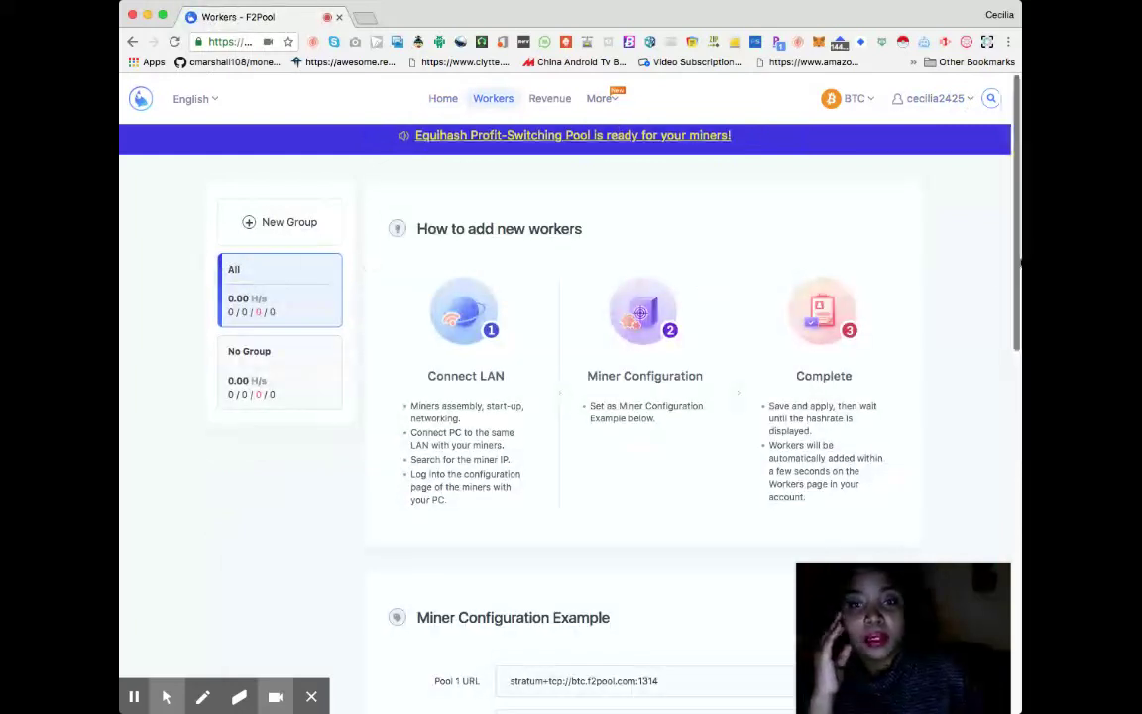
left_click_drag(1018, 255, 1019, 291)
scroll(1007, 248, "down", 4)
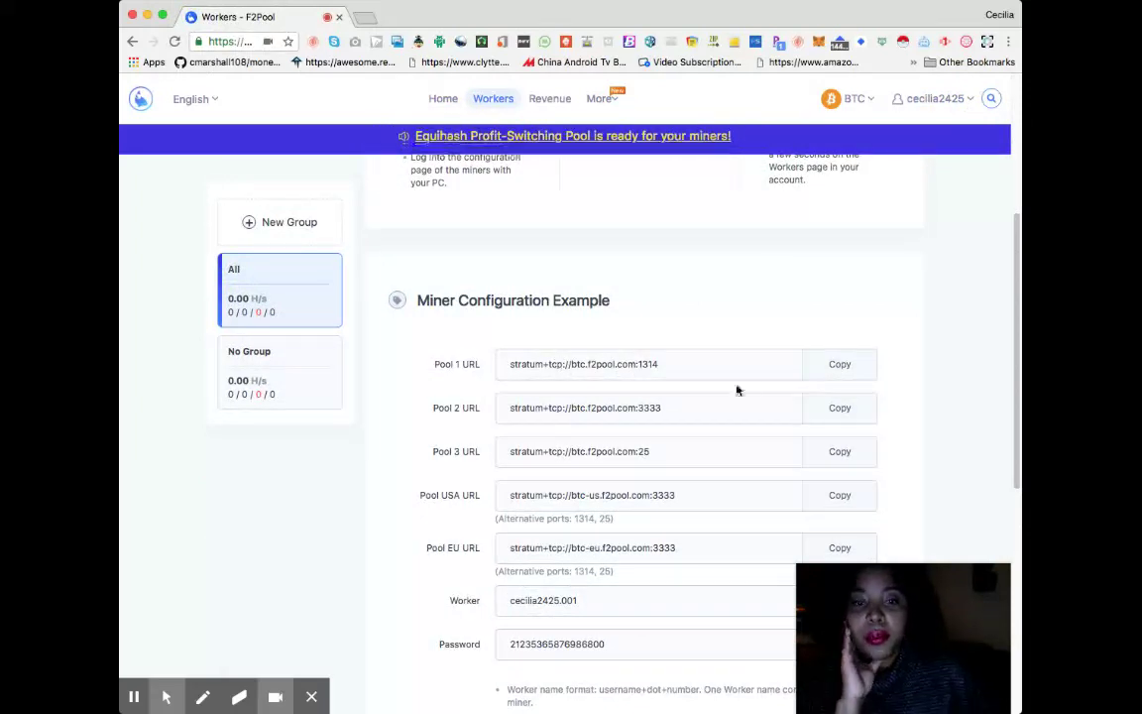
left_click(1017, 330)
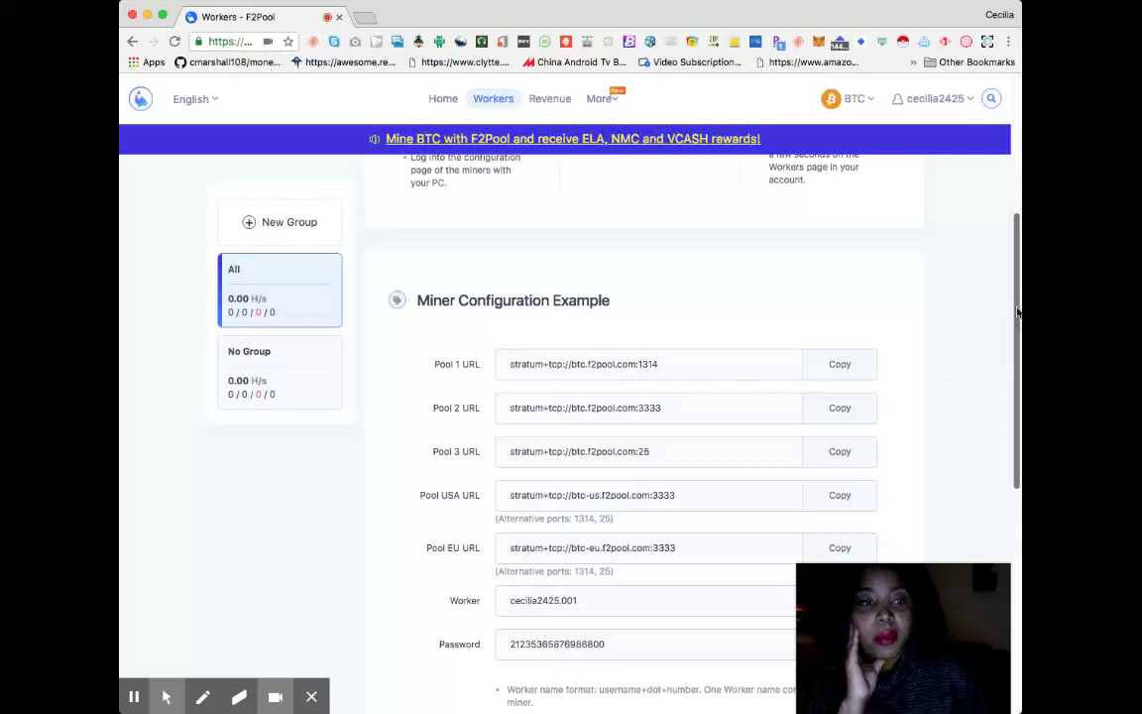
left_click_drag(1017, 313, 998, 298)
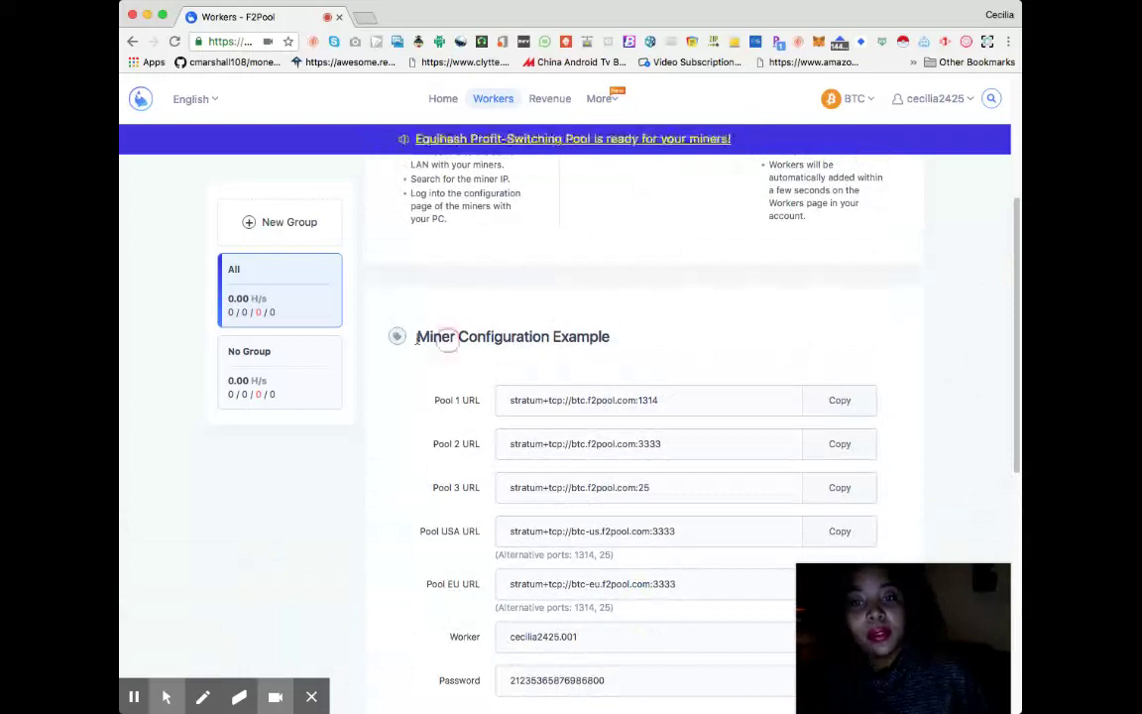
Step: Scroll through the Miner Configuration Example and select its example Password value
left_click(386, 342)
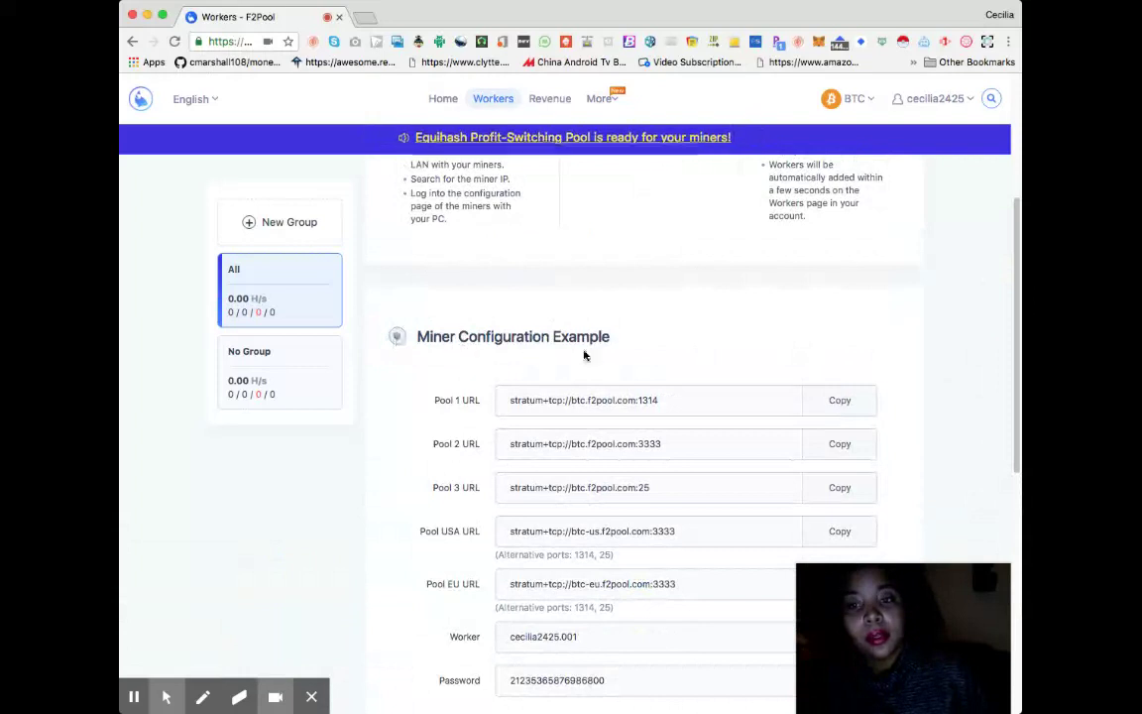
left_click(1013, 389)
left_click_drag(1015, 396, 1000, 499)
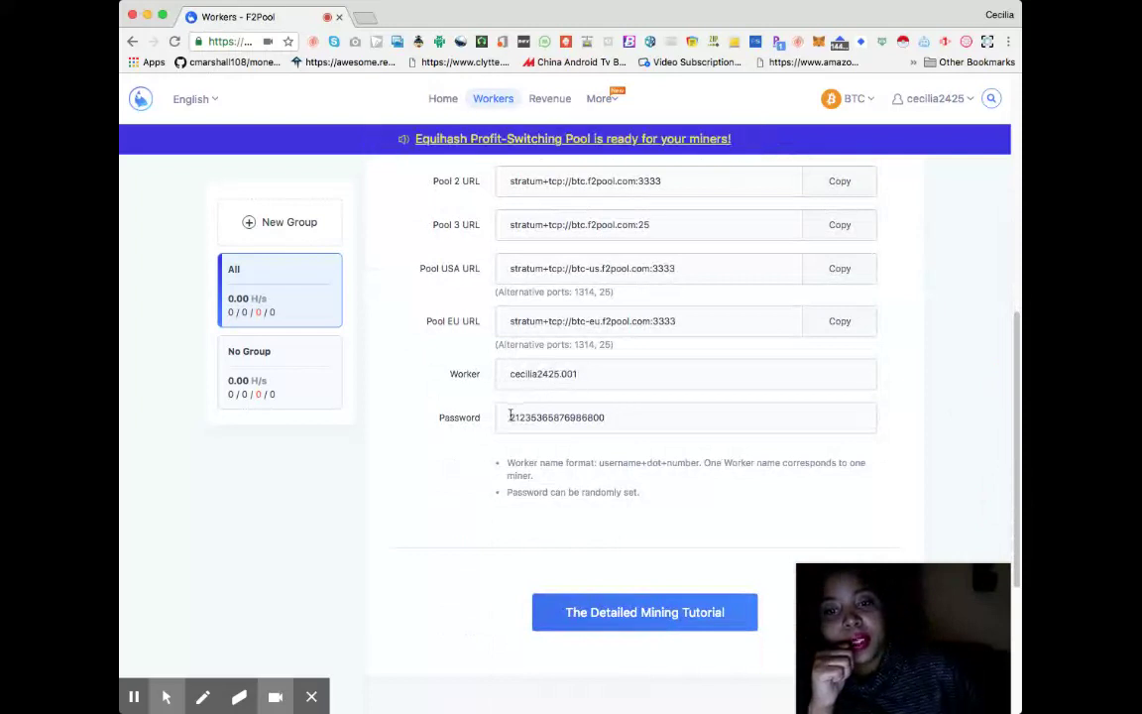
left_click_drag(509, 418, 631, 423)
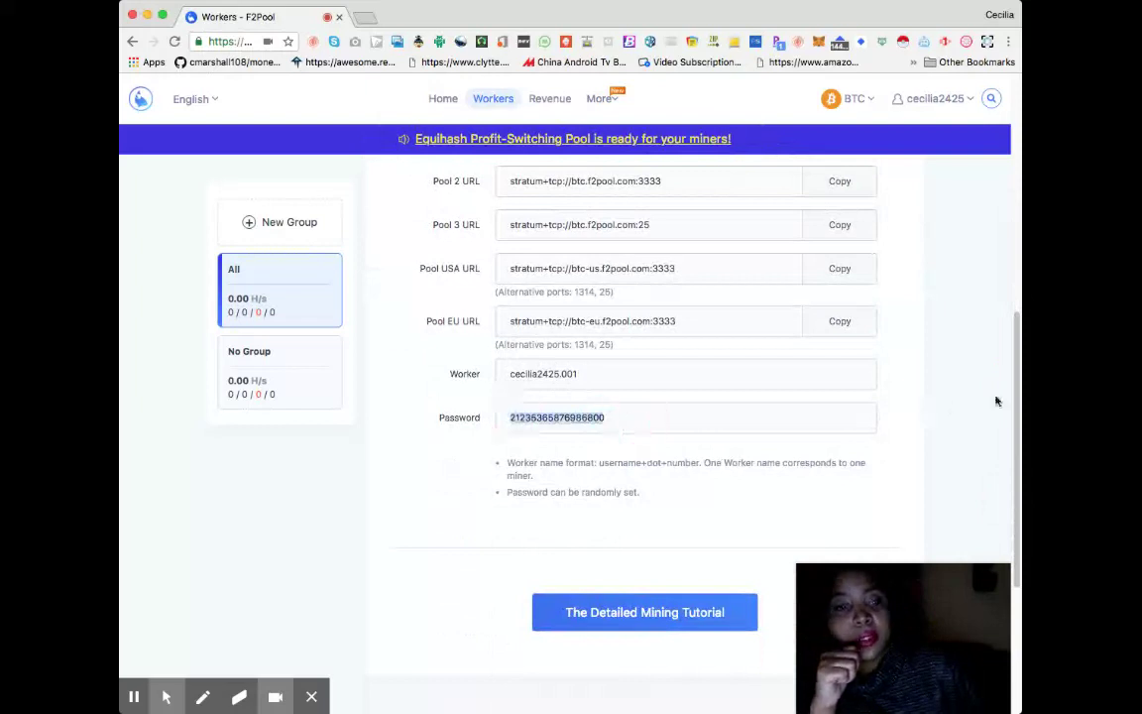
left_click_drag(1017, 395, 1015, 147)
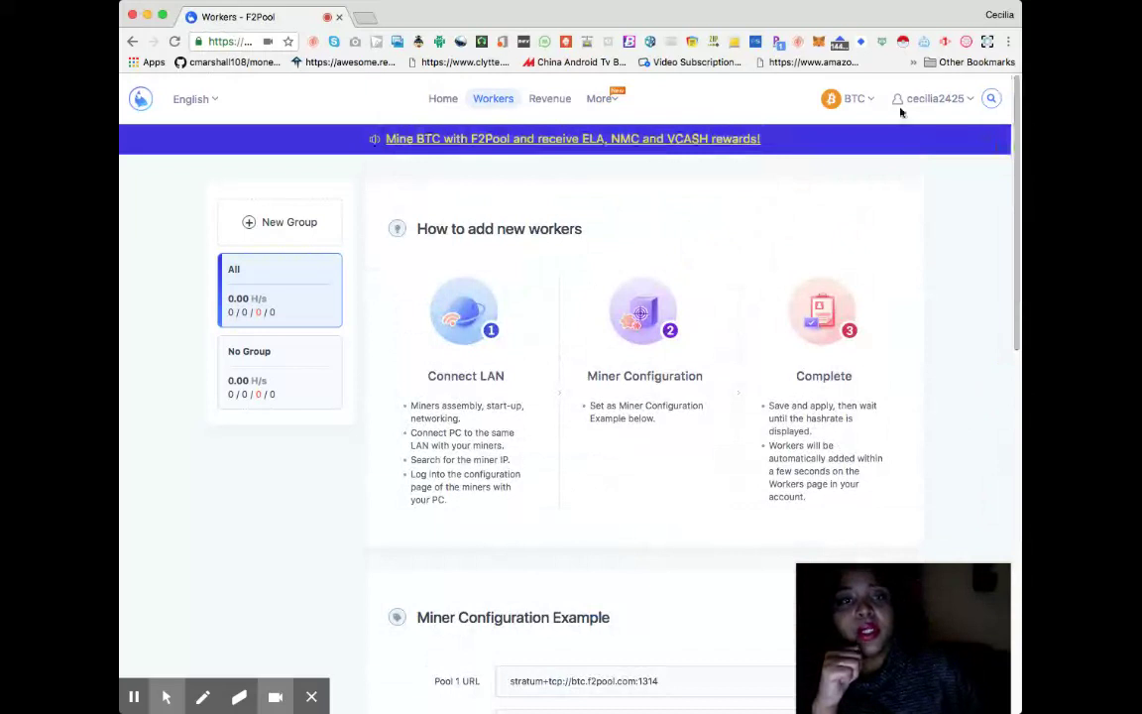
Step: Leave the BTC coin selection unchanged and return to the F2Pool main homepage
left_click(871, 101)
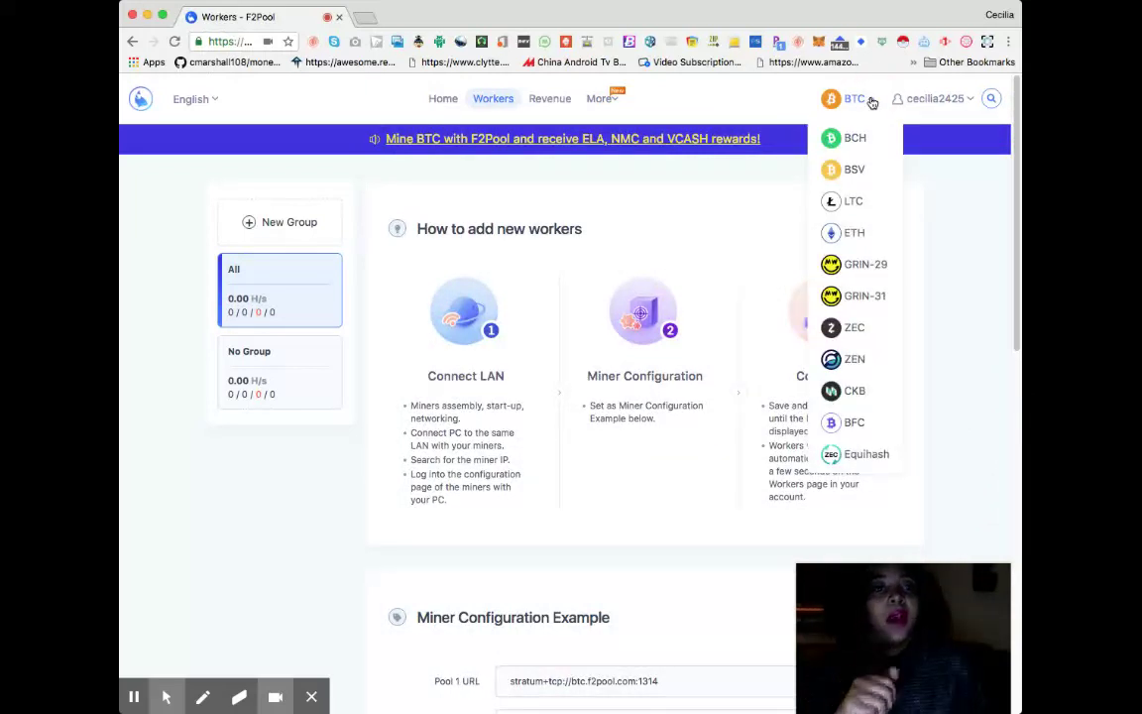
left_click(869, 101)
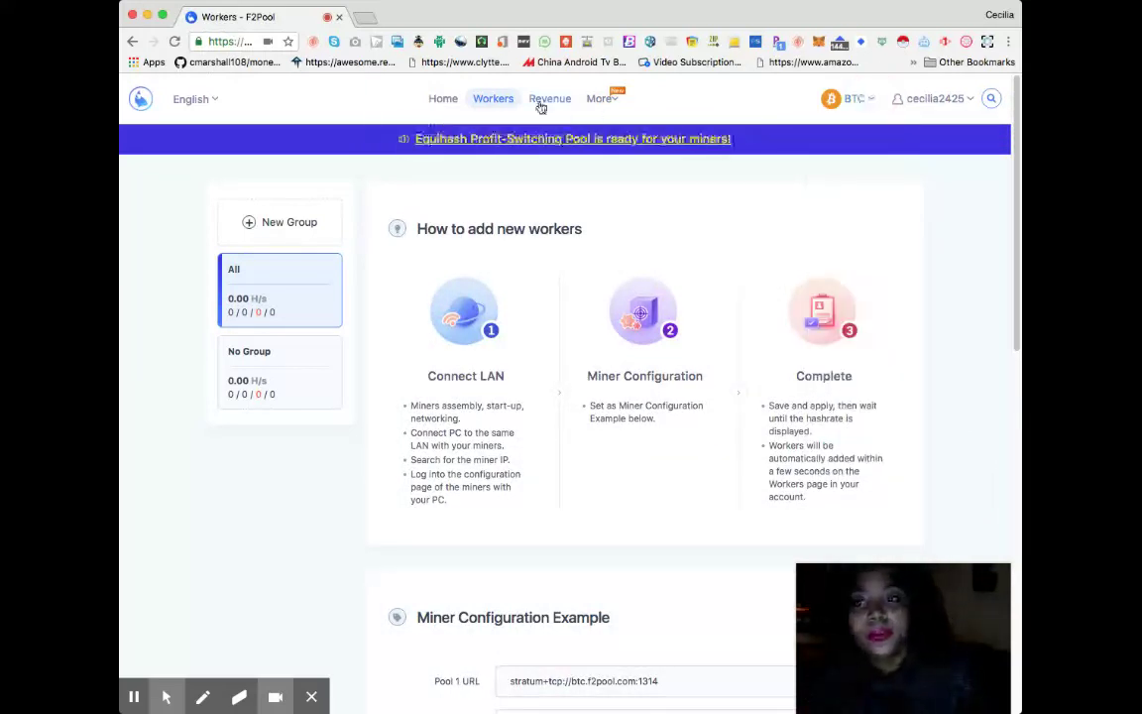
left_click(140, 98)
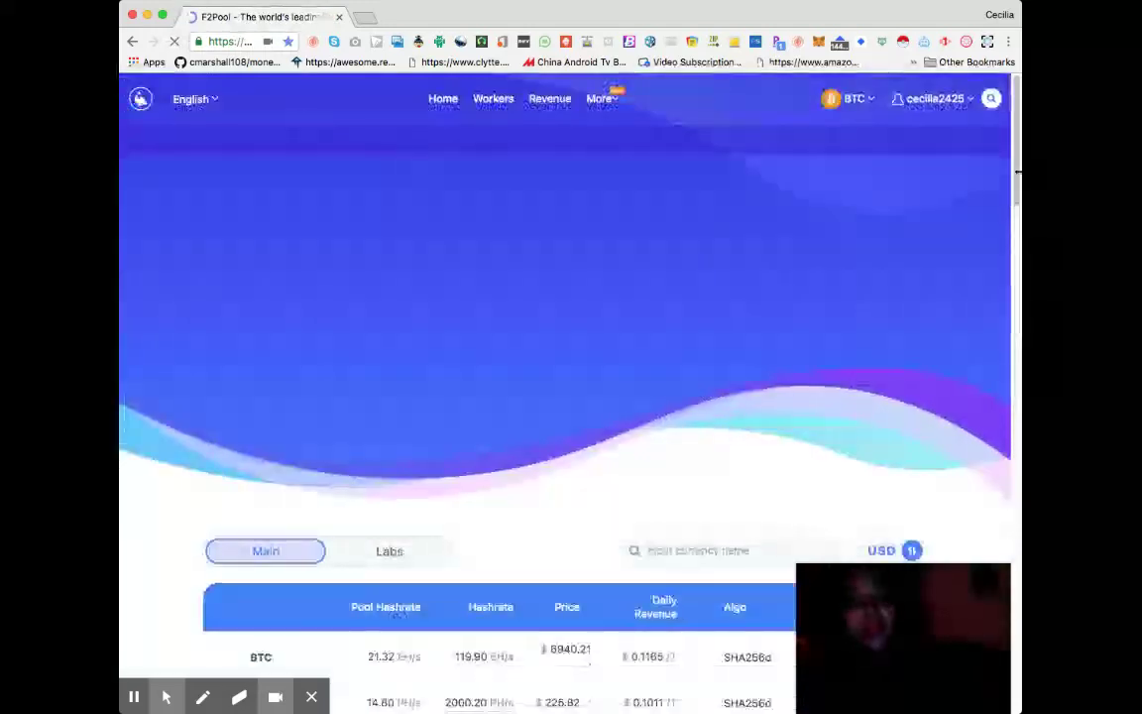
Step: Scan the coin table's hashrates, prices and algorithms, selecting ETH's Ethash algorithm name
scroll(1018, 174, "down", 3)
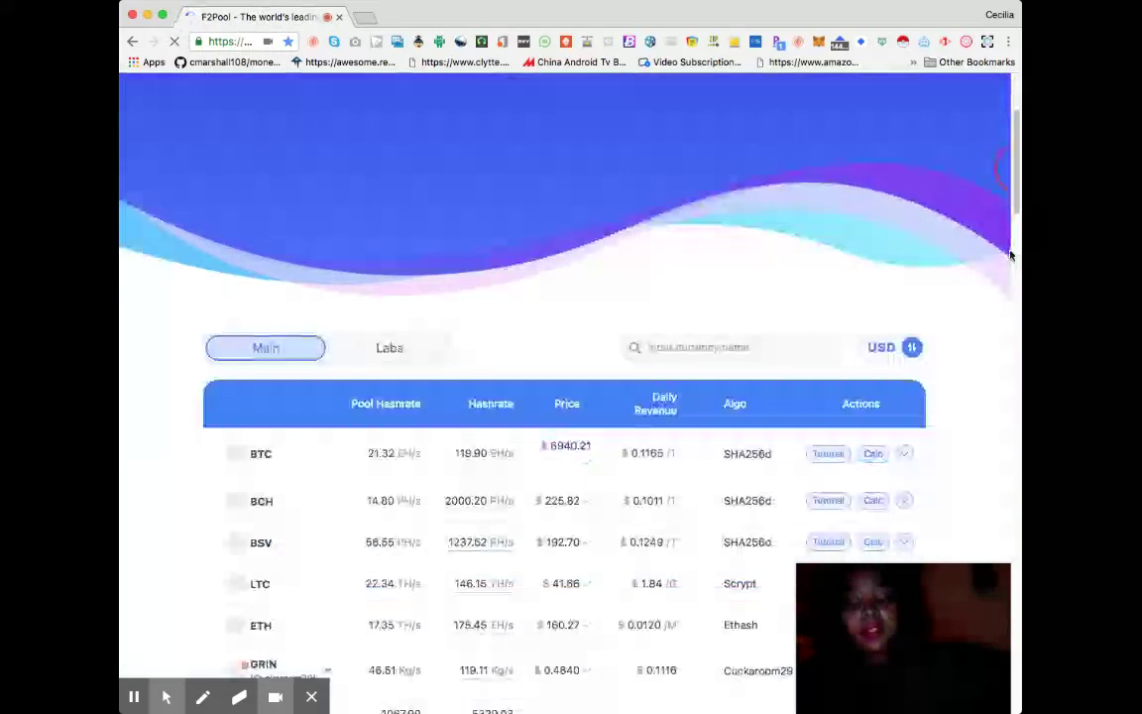
scroll(1010, 256, "down", 5)
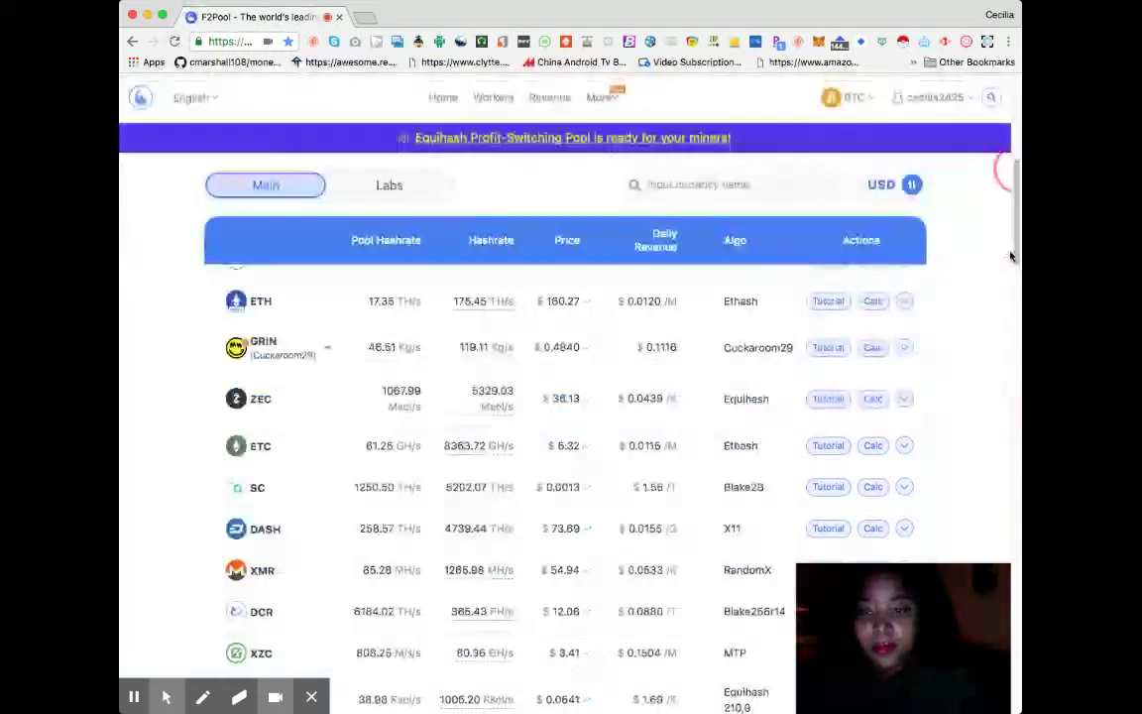
scroll(1010, 256, "up", 8)
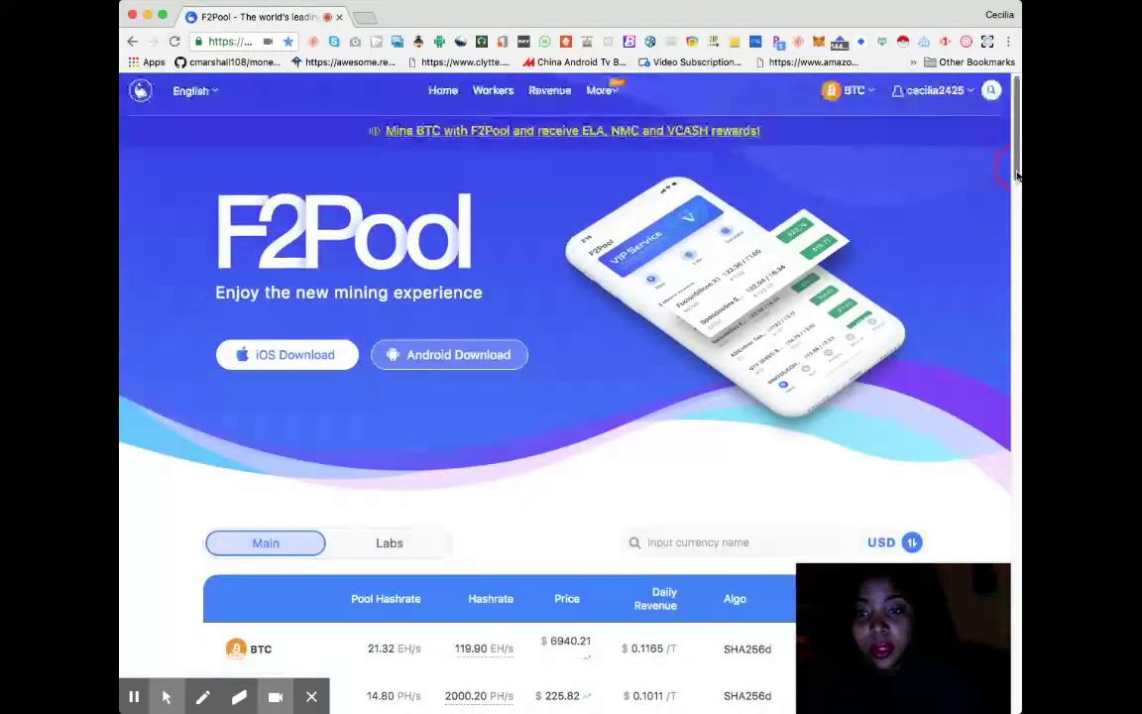
left_click(1016, 175)
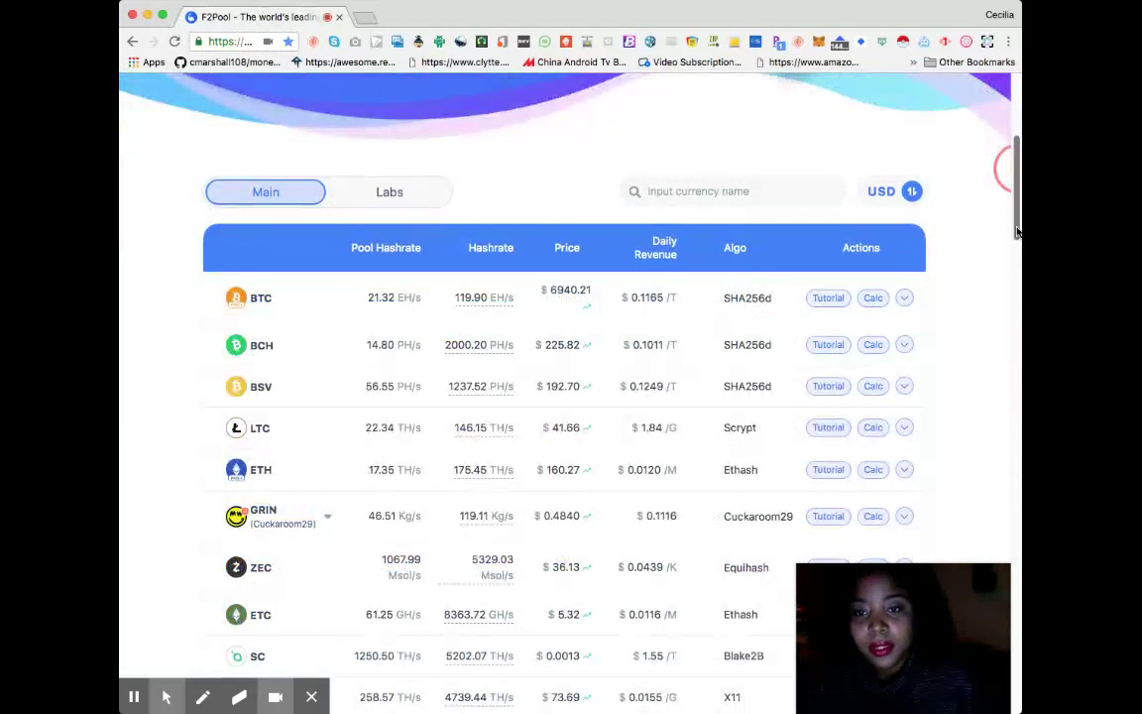
mouse_move(501, 311)
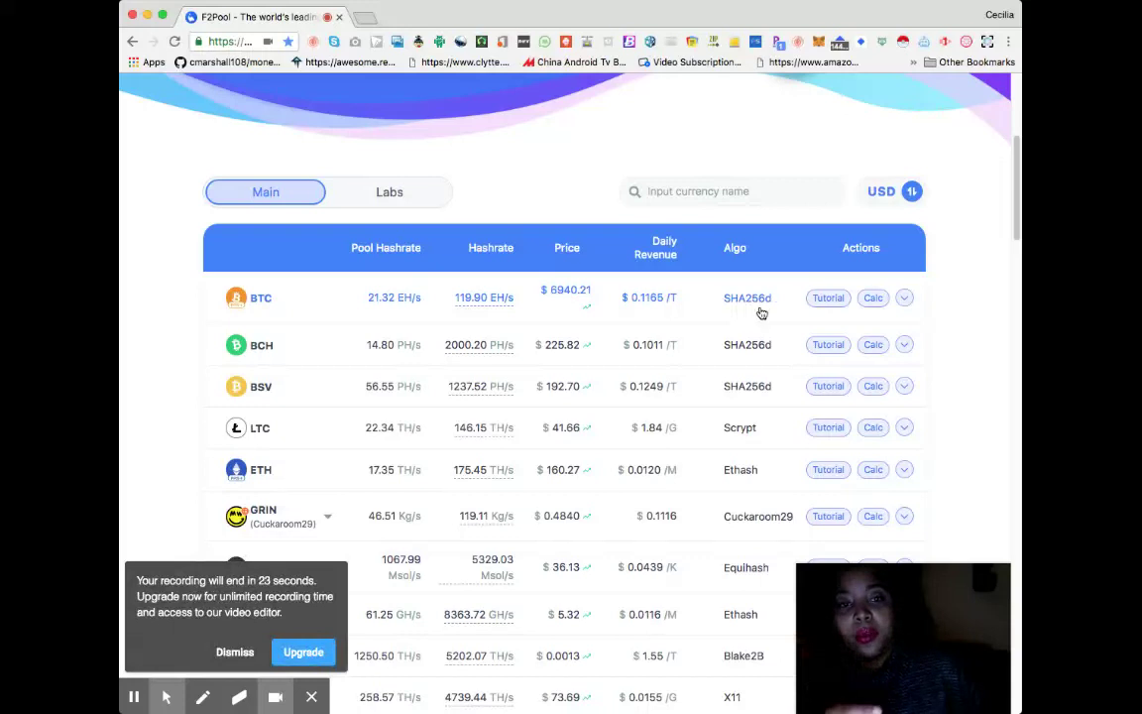
double_click(735, 472)
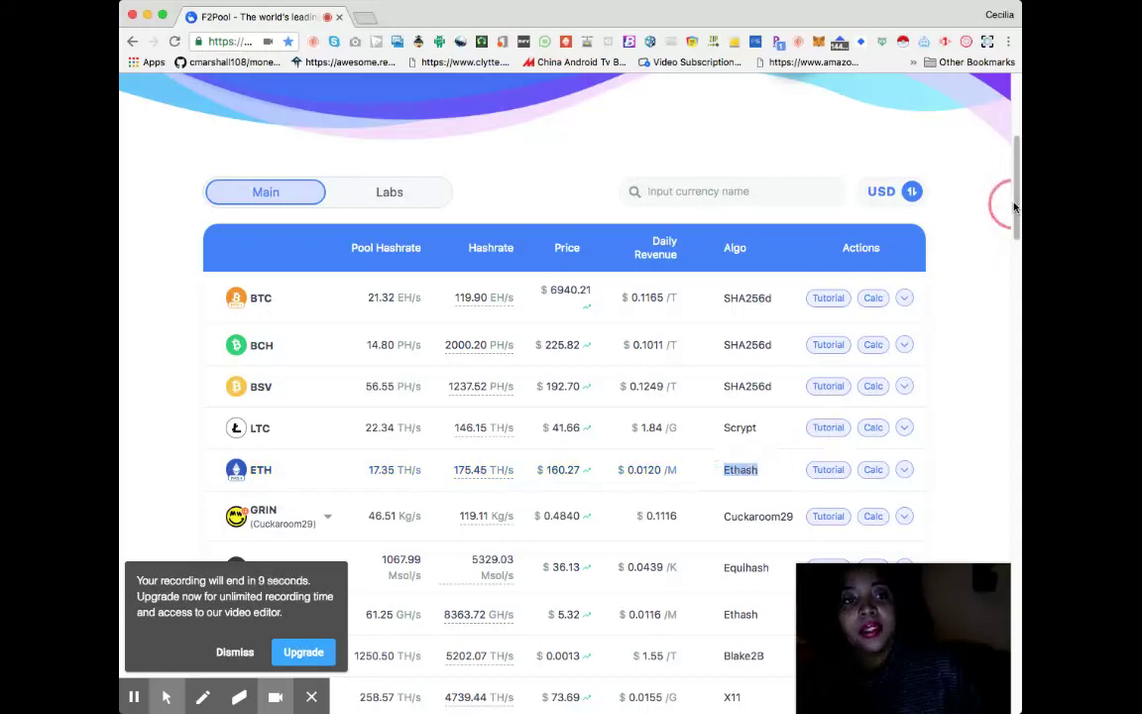
Step: Choose Account Settings from the username menu
left_click_drag(1014, 206, 1014, 147)
mouse_move(955, 107)
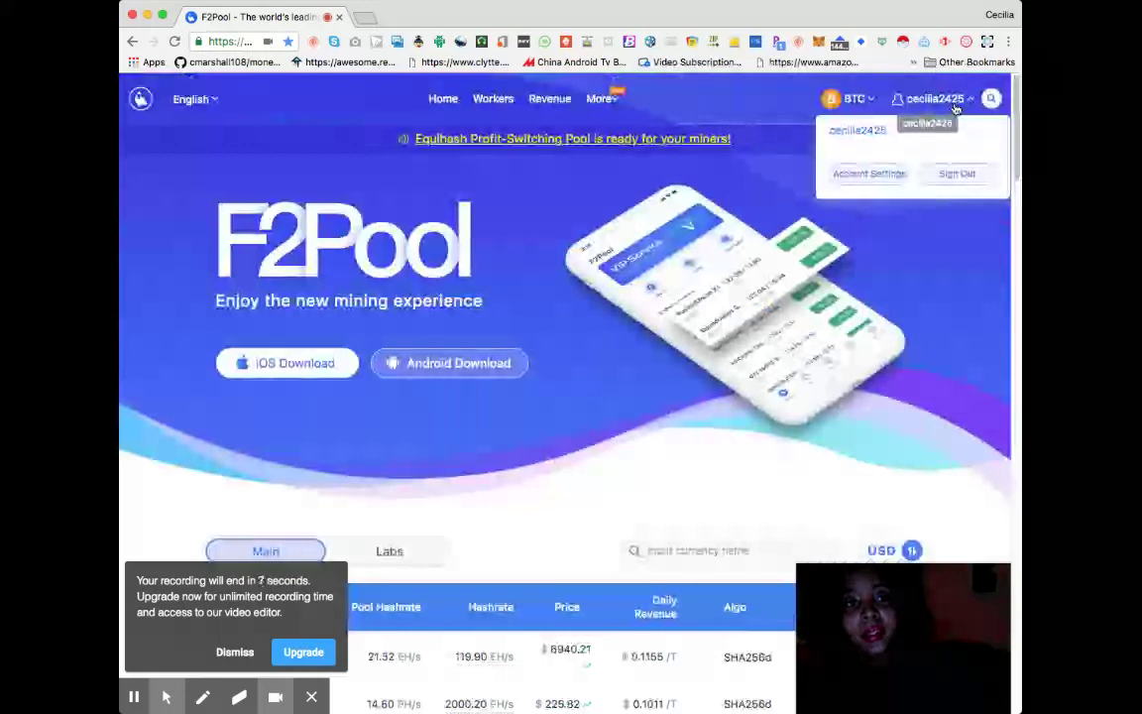
left_click(873, 173)
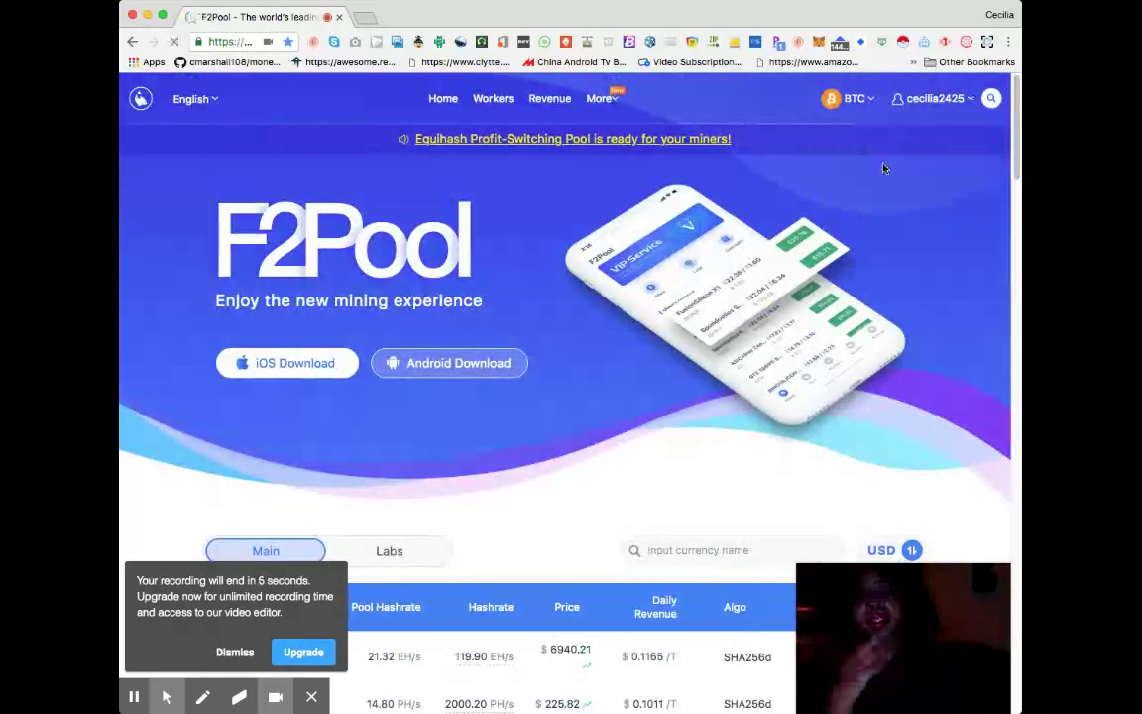